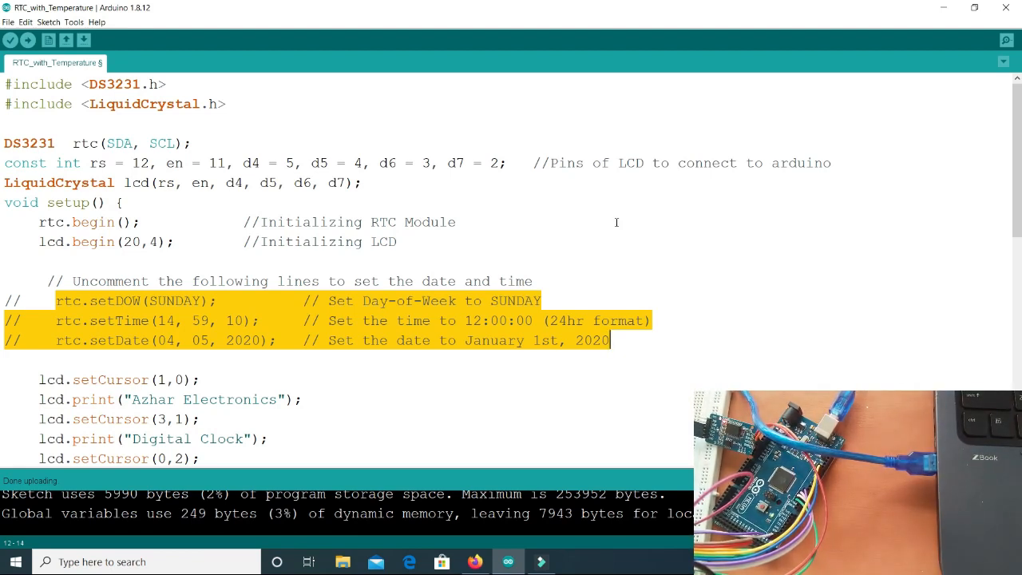
pyautogui.click(457, 129)
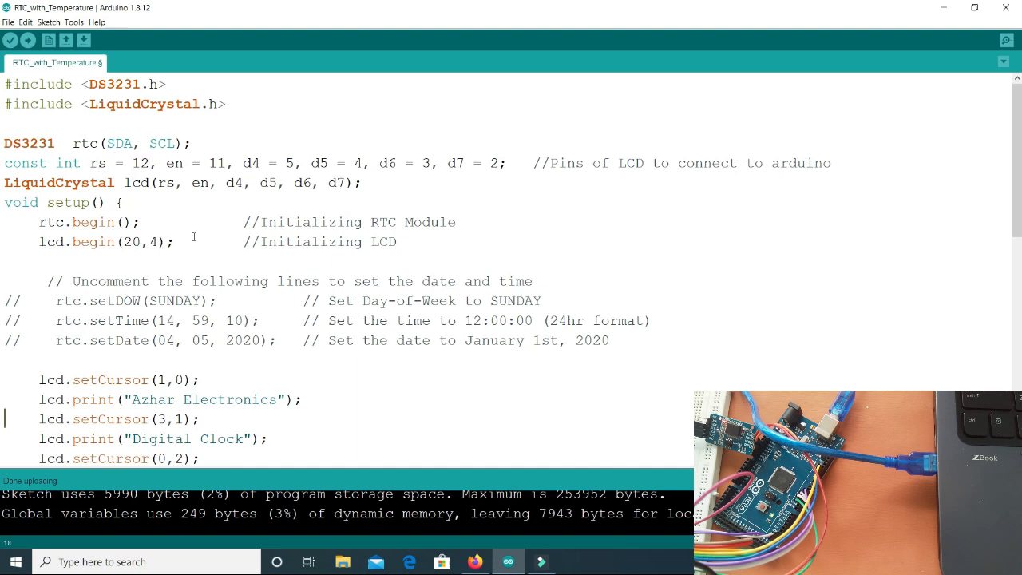
# - Uncomment the three rtc.set lines for Sunday, 14:59:10 and 04/05/2020 with Ctrl+/
pyautogui.press('Down')
pyautogui.press('Down')
pyautogui.press('Down')
pyautogui.press('Down')
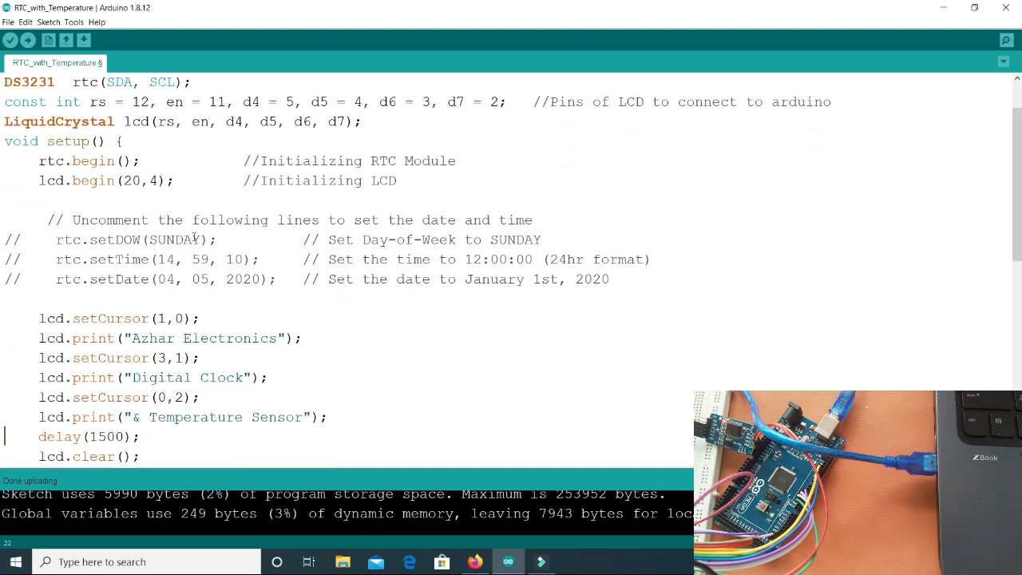
pyautogui.press('Up')
pyautogui.press('Up')
pyautogui.press('Up')
pyautogui.press('Up')
pyautogui.press('Up')
pyautogui.press('Up')
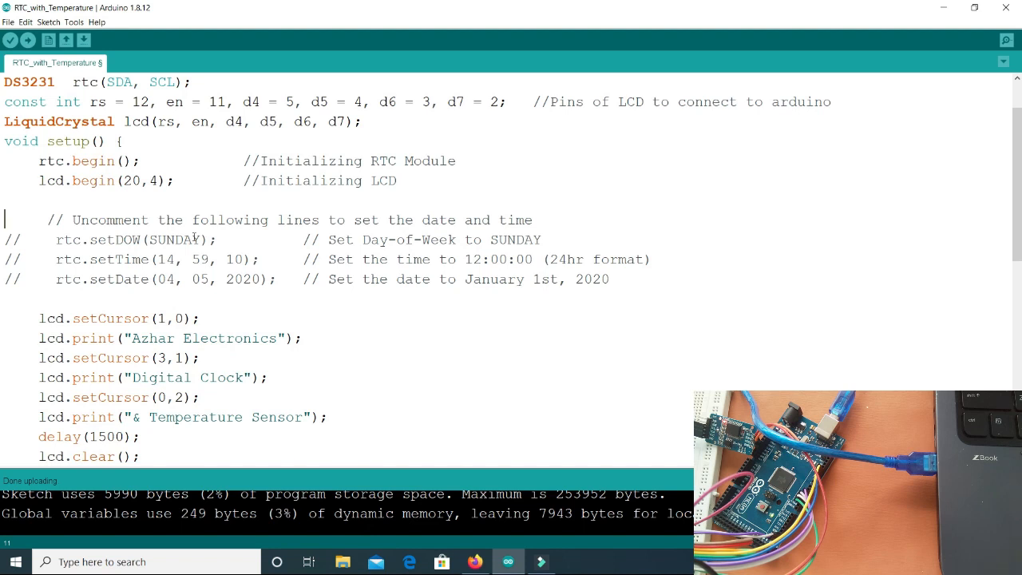
pyautogui.moveTo(56, 239)
pyautogui.mouseDown()
pyautogui.moveTo(373, 279)
pyautogui.moveTo(612, 279)
pyautogui.mouseUp()
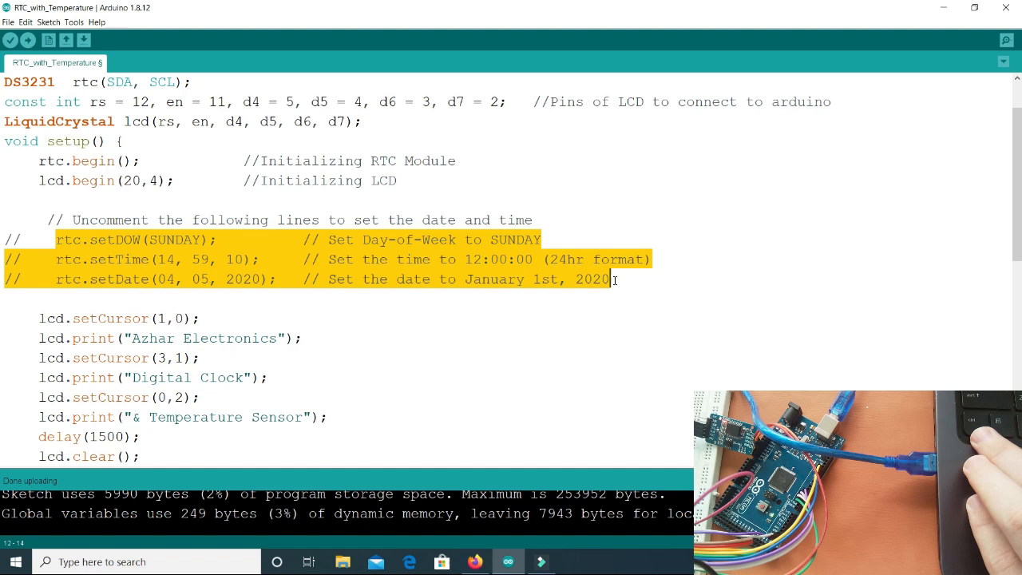
pyautogui.hotkey('ctrl', '/')
pyautogui.click(296, 326)
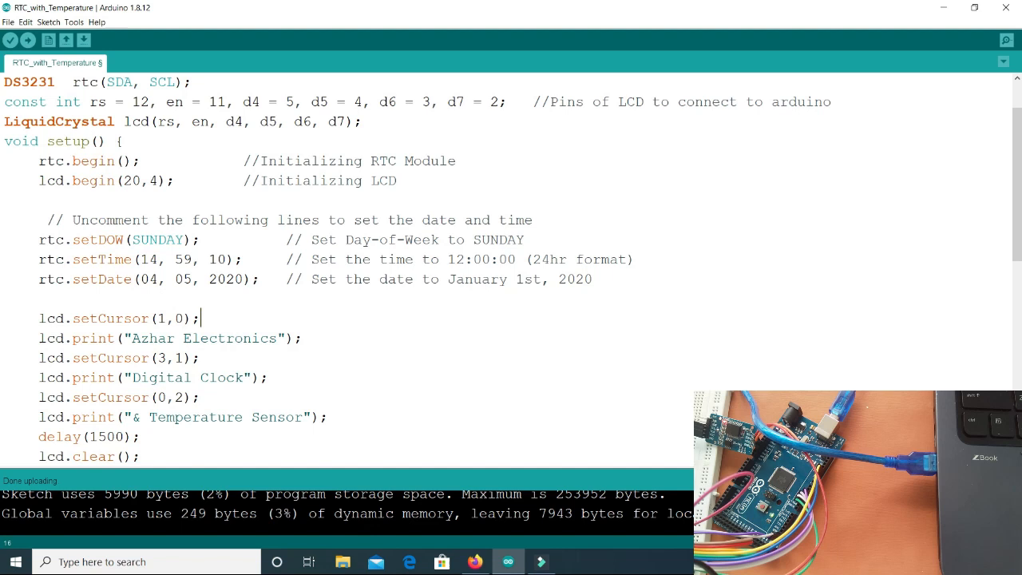
# - Update rtc.setTime to 15, 06, 10 to match the computer's clock
pyautogui.press('super+alt+d')
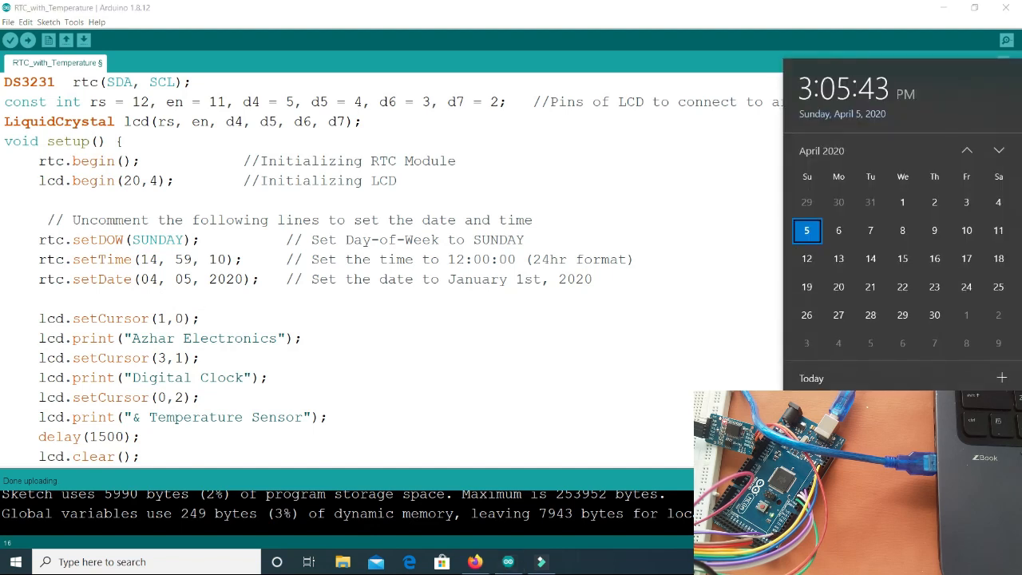
pyautogui.click(604, 337)
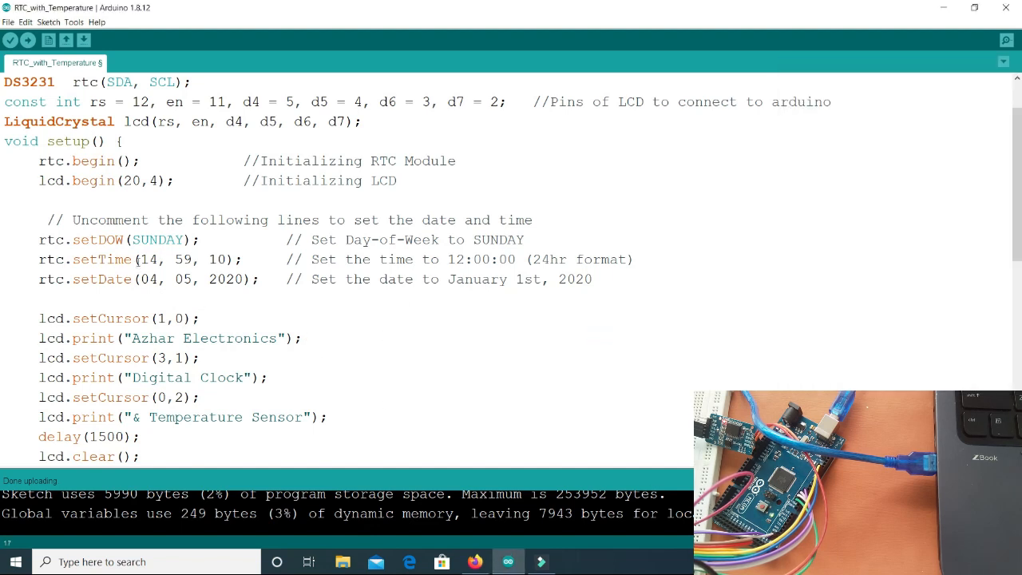
pyautogui.doubleClick(147, 260)
pyautogui.write('15')
pyautogui.doubleClick(183, 259)
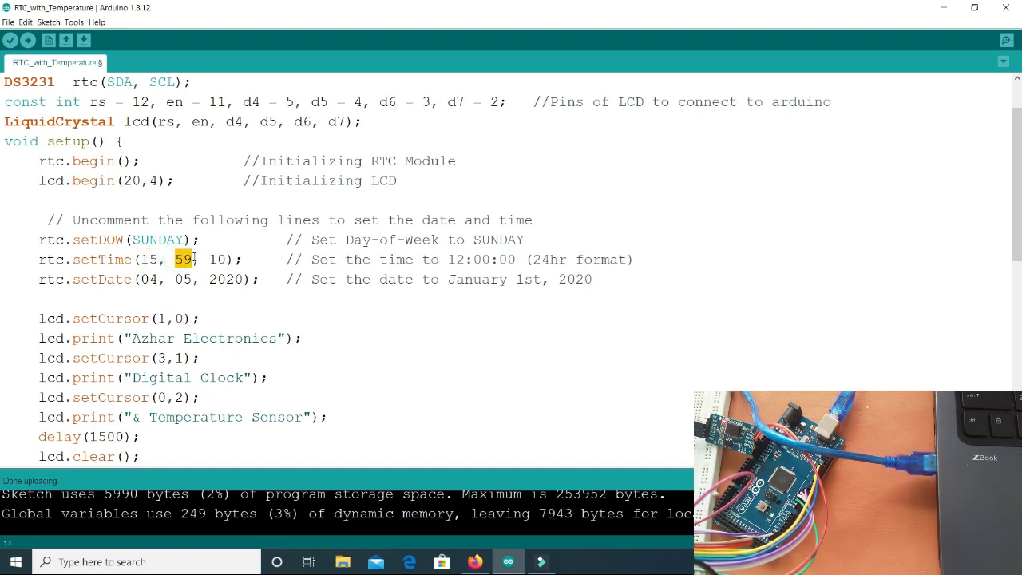
pyautogui.write('06')
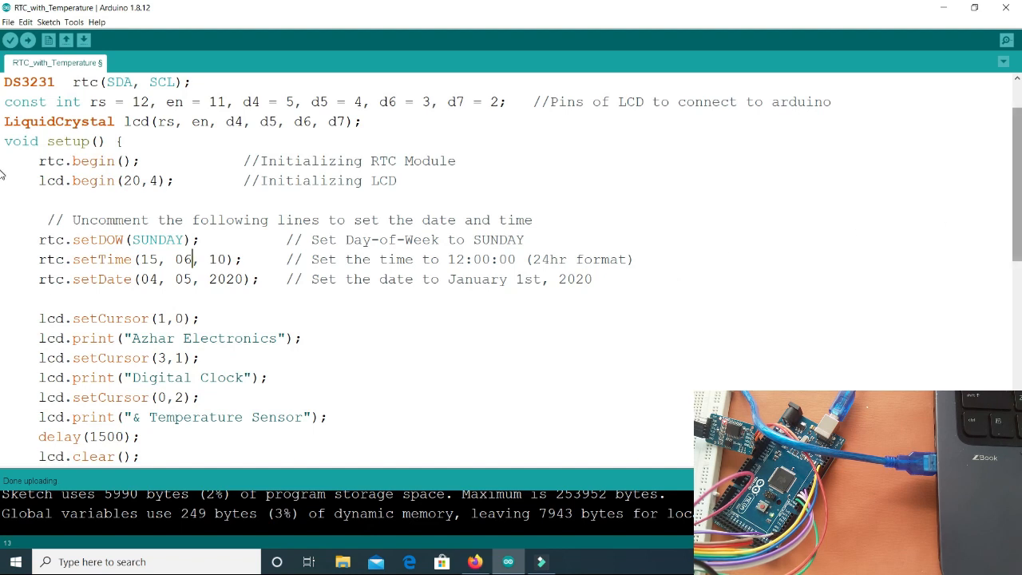
pyautogui.scroll(-1, 3, 174)
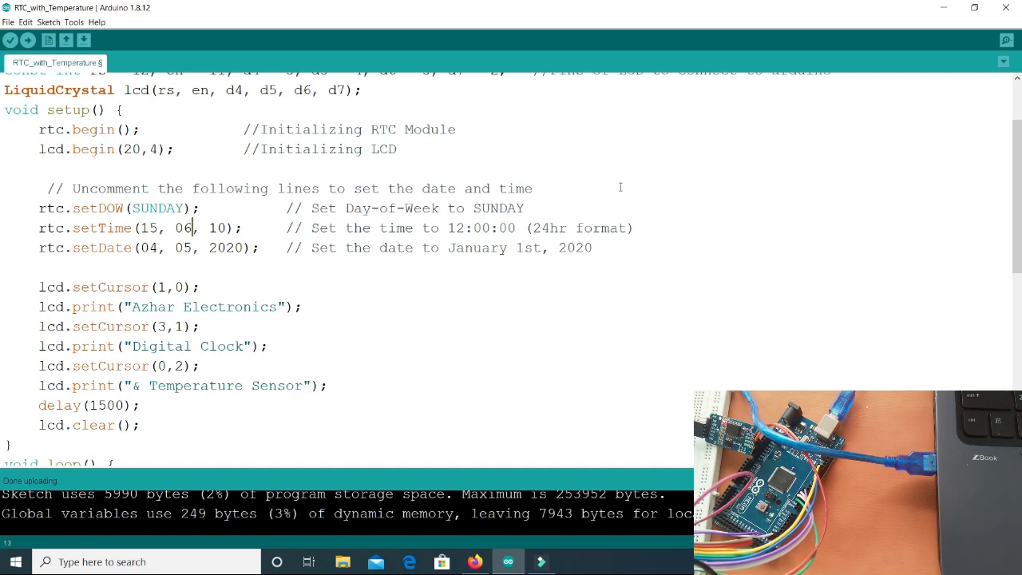
pyautogui.scroll(-2, 2, 180)
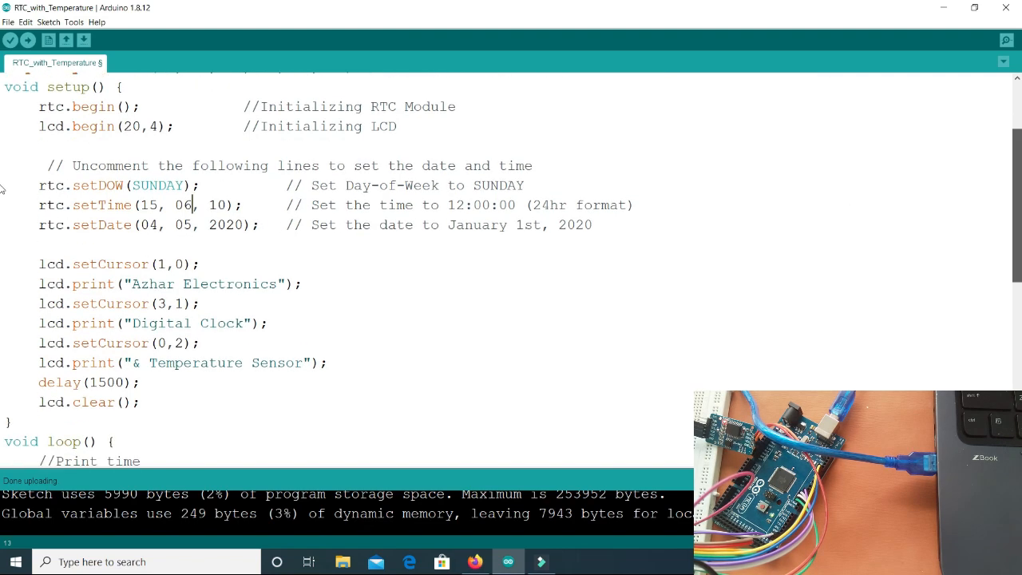
pyautogui.scroll(-2, 2, 208)
pyautogui.scroll(-1, 2, 235)
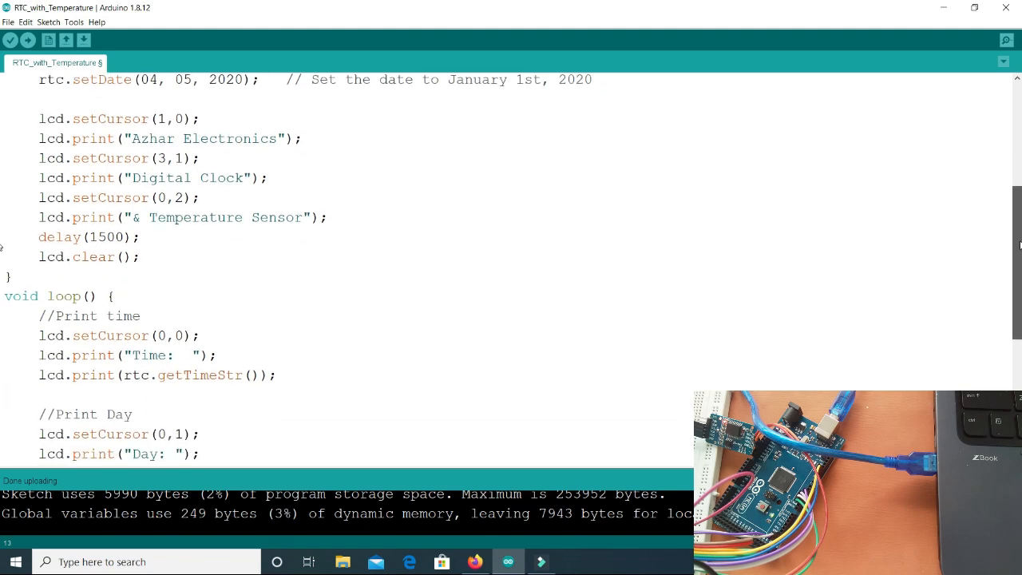
pyautogui.scroll(-1, 2, 248)
pyautogui.scroll(-2, 2, 252)
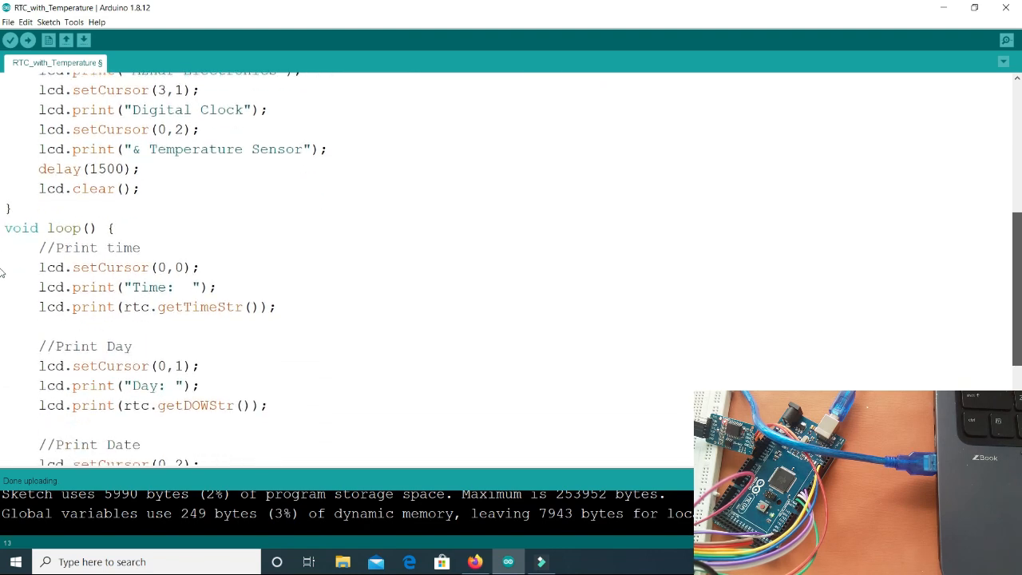
pyautogui.scroll(-1, 1, 271)
pyautogui.scroll(-1, 1, 295)
pyautogui.scroll(-1, 2, 320)
pyautogui.scroll(-1, 2, 319)
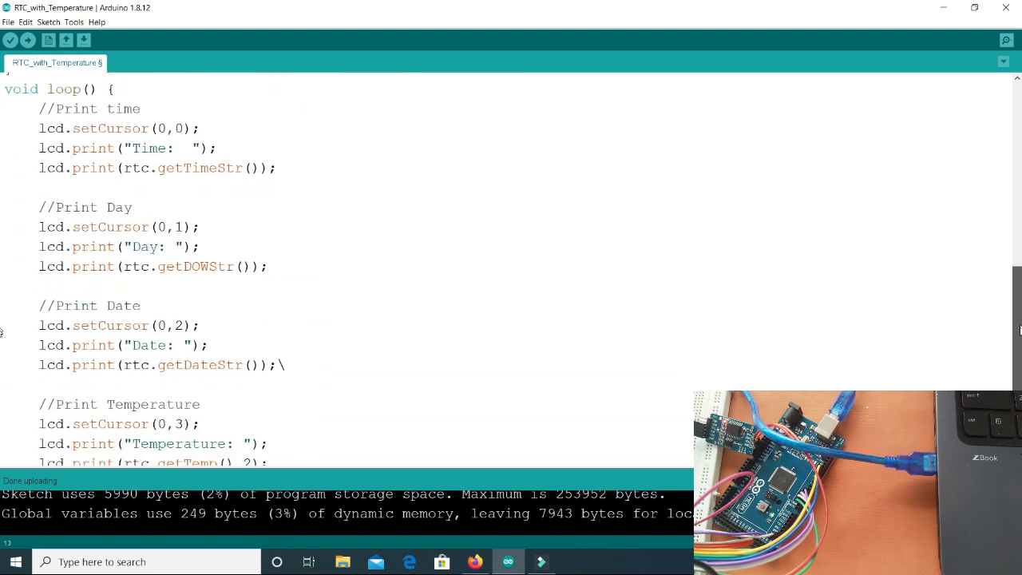
pyautogui.scroll(-1, 1, 319)
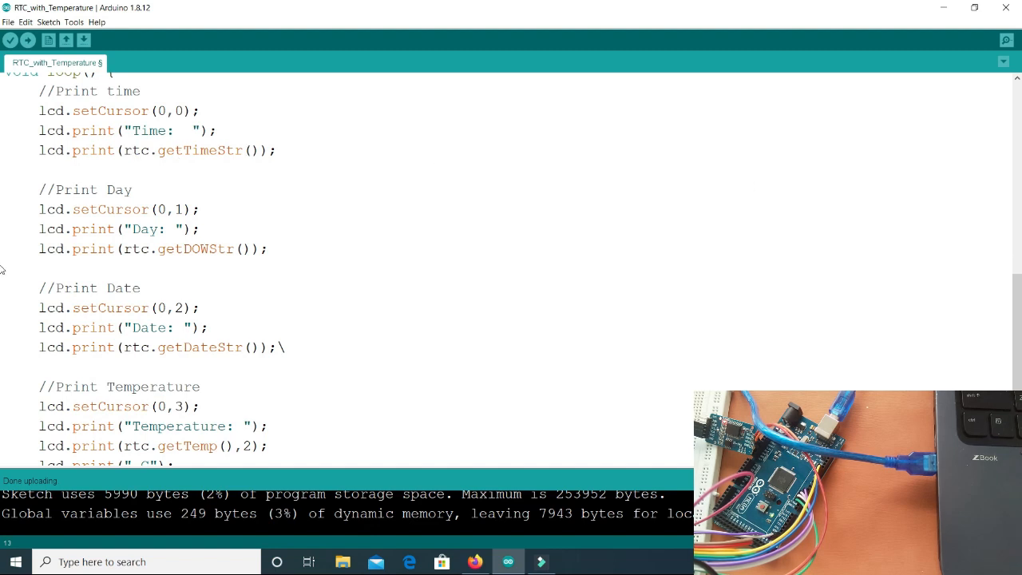
pyautogui.scroll(-3, 1, 303)
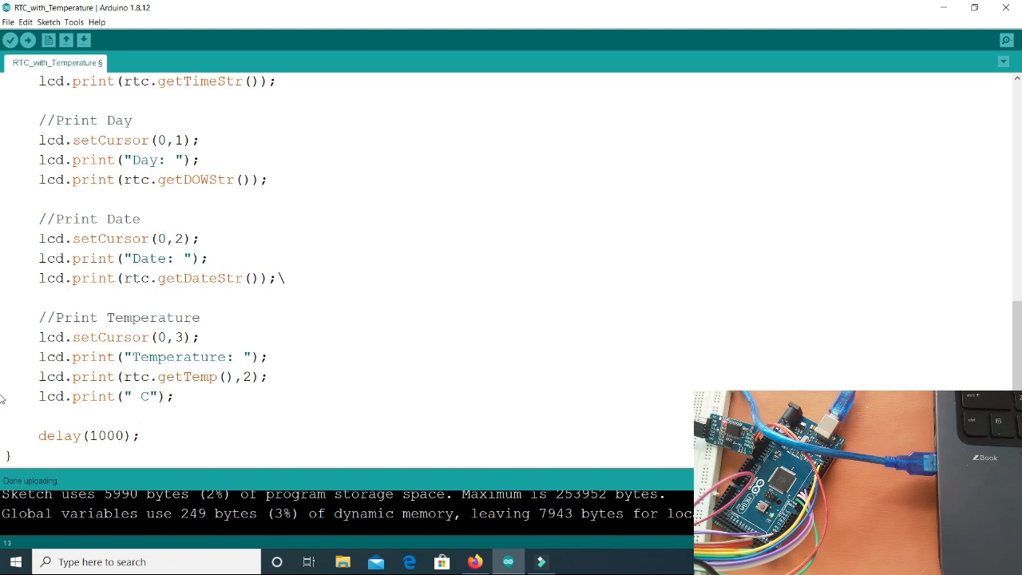
pyautogui.scroll(10, 2, 397)
pyautogui.scroll(3, 2, 397)
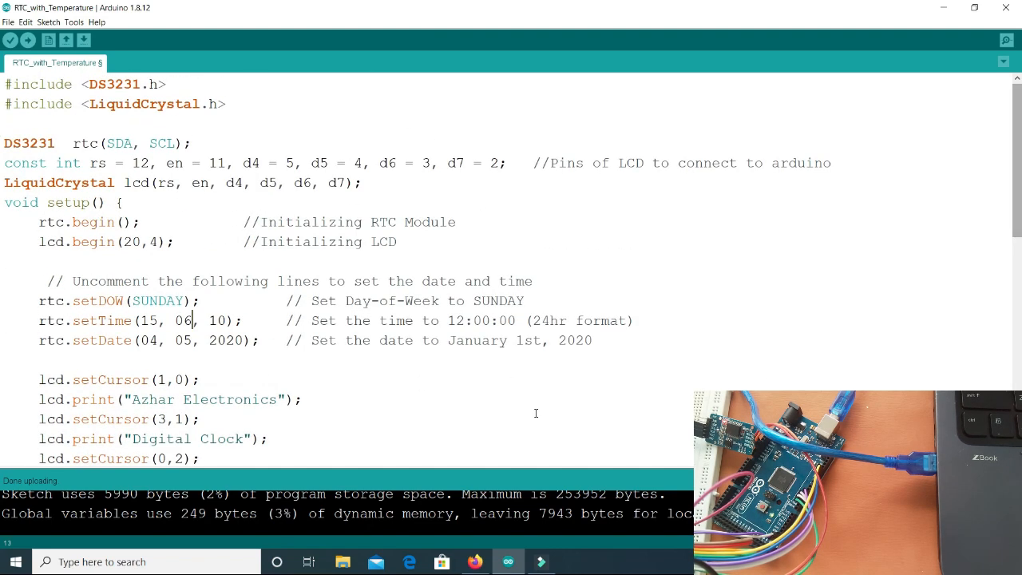
# - Set the RTC seconds to 45 from the taskbar clock and upload the sketch
pyautogui.click(970, 561)
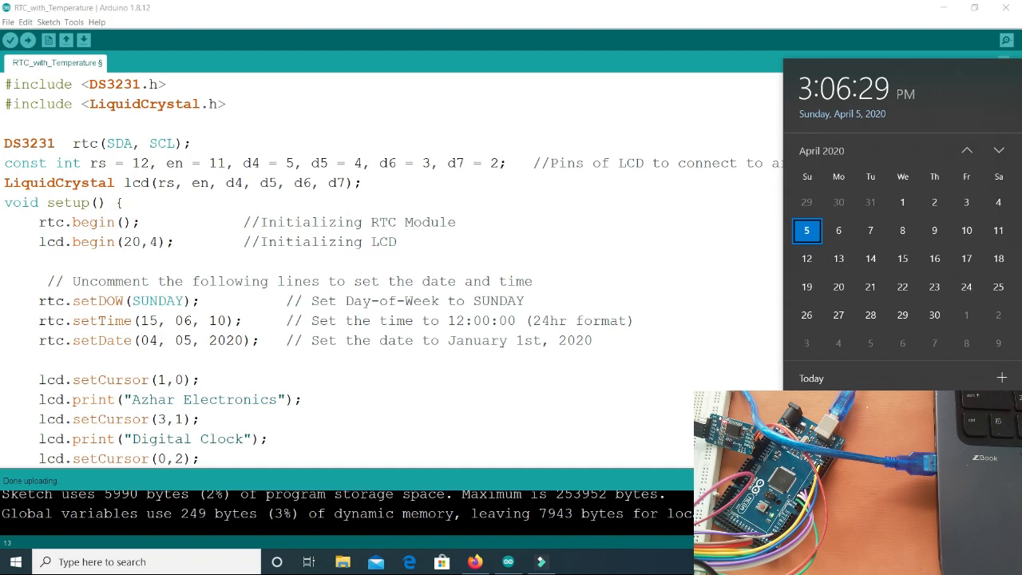
pyautogui.doubleClick(217, 320)
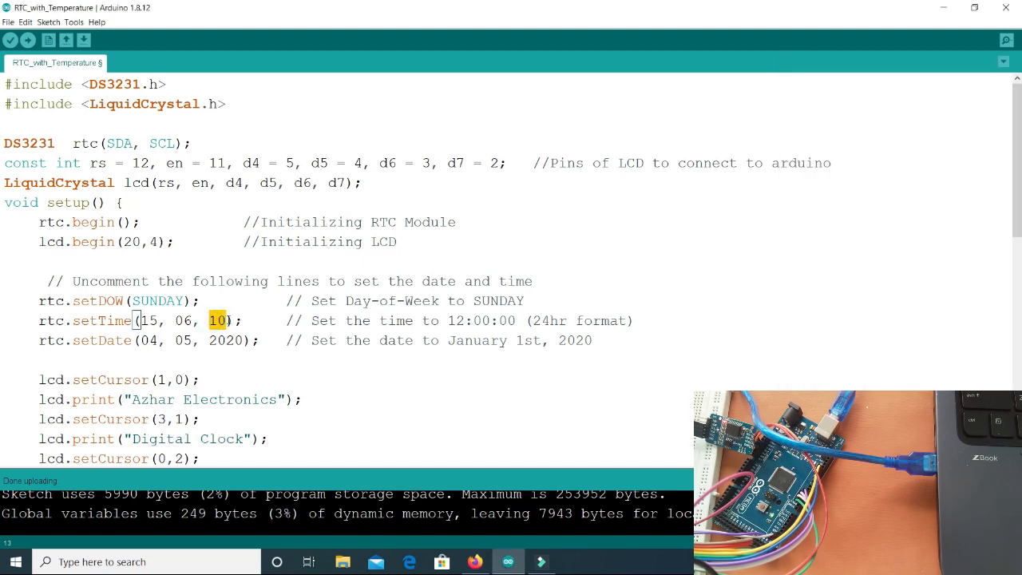
pyautogui.write('40')
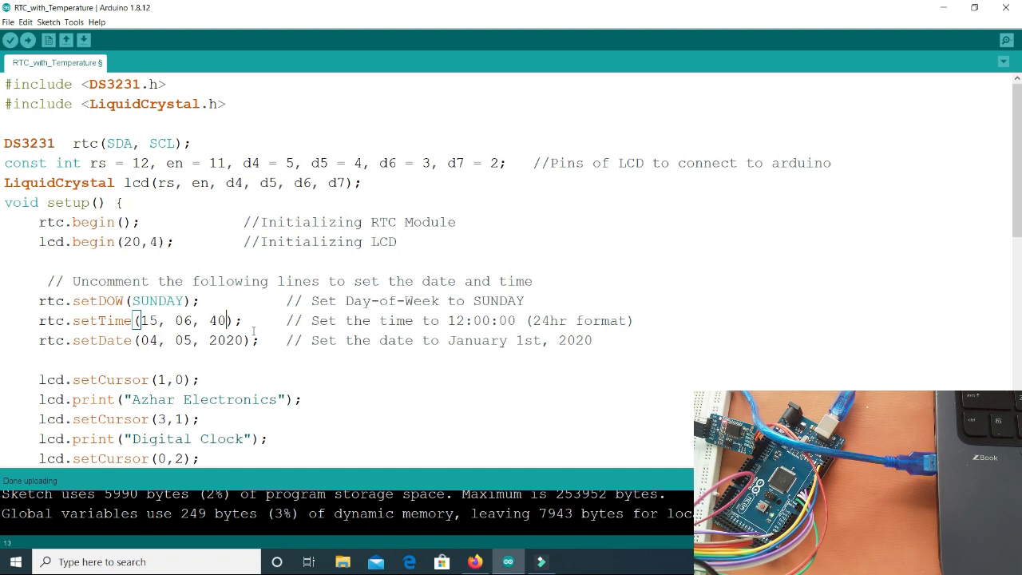
pyautogui.press('BackSpace')
pyautogui.write('5')
pyautogui.press('super+alt+d')
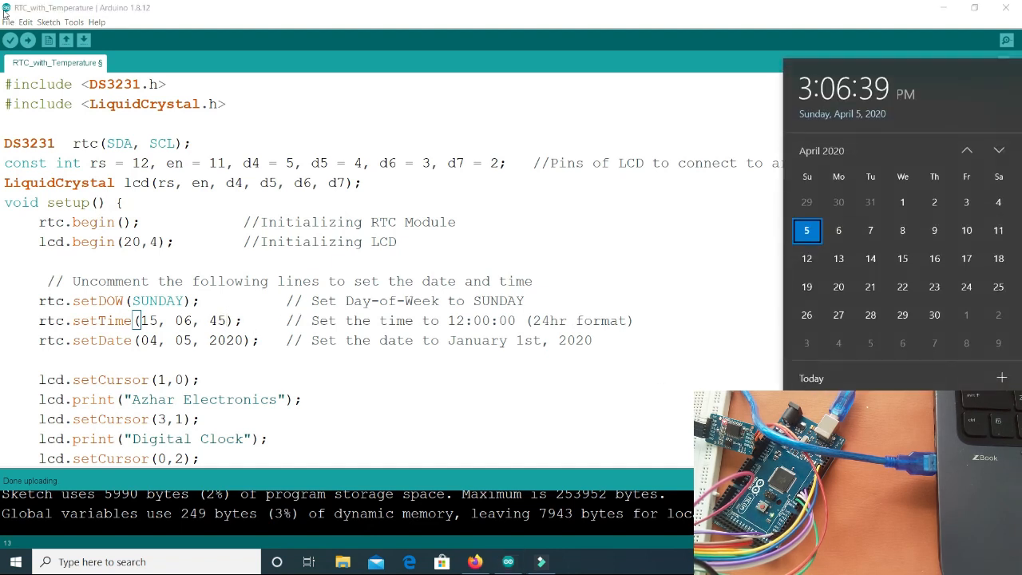
pyautogui.click(28, 41)
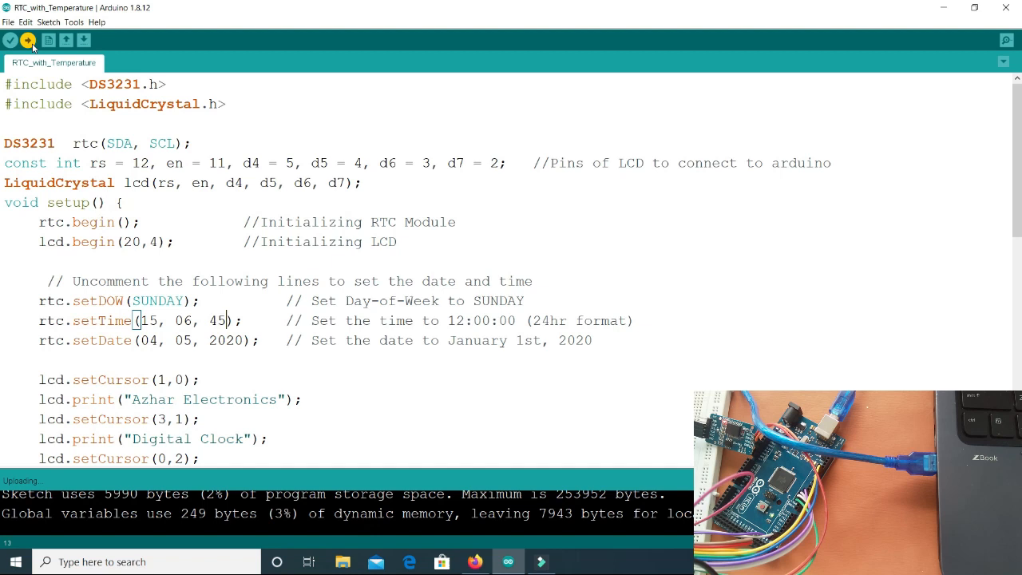
pyautogui.scroll(-2, 1, 217)
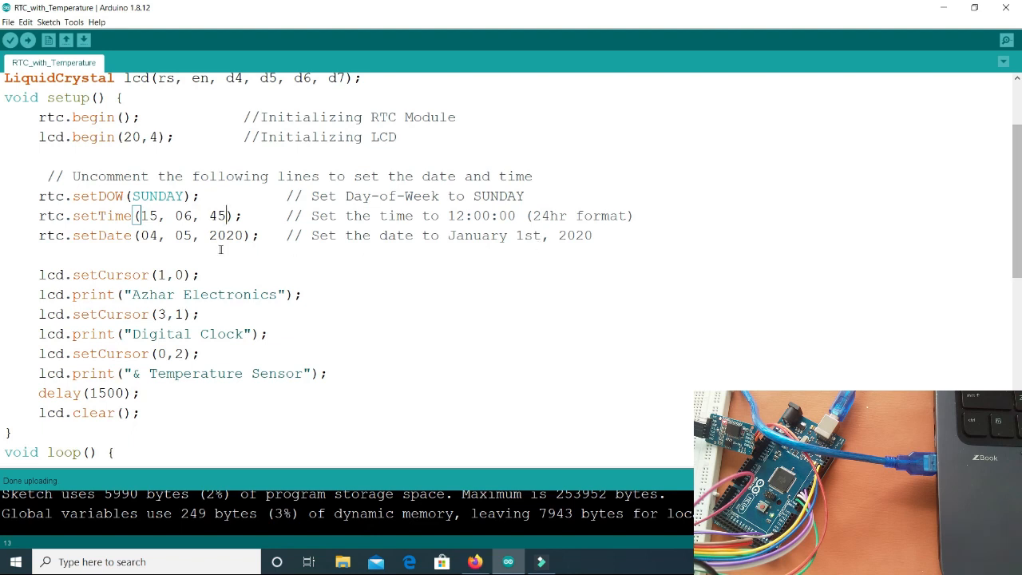
# - Comment out the three rtc.set lines holding 15, 06, 45 and 04/05/2020
pyautogui.moveTo(32, 196); pyautogui.dragTo(664, 246)
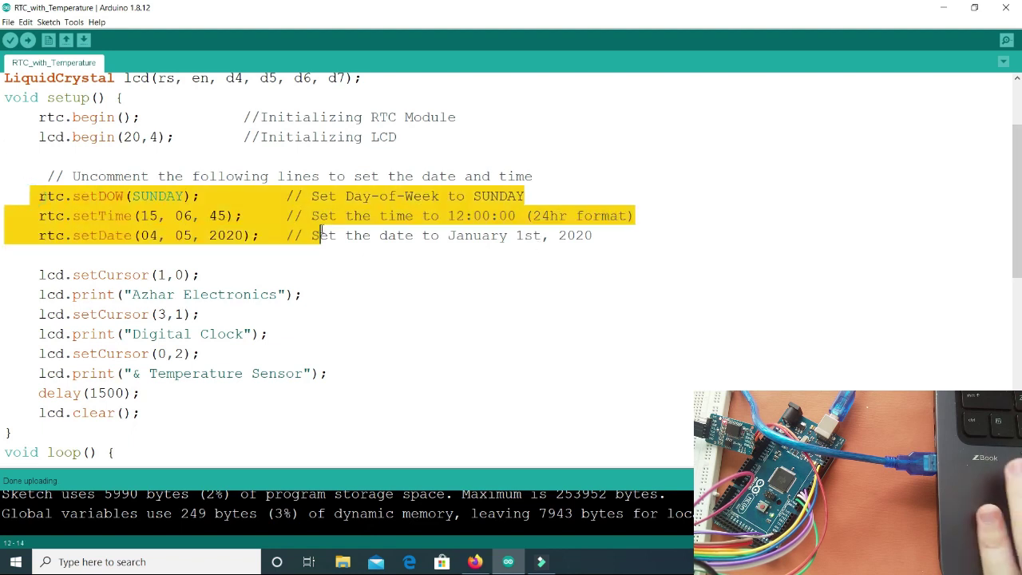
pyautogui.click(664, 246)
pyautogui.write('//')
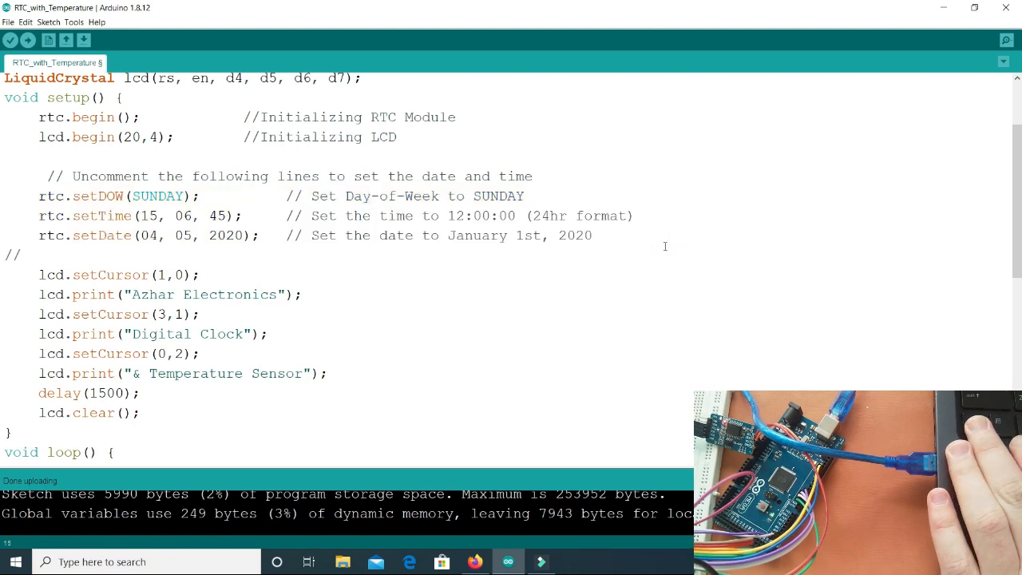
pyautogui.press('BackSpace')
pyautogui.press('BackSpace')
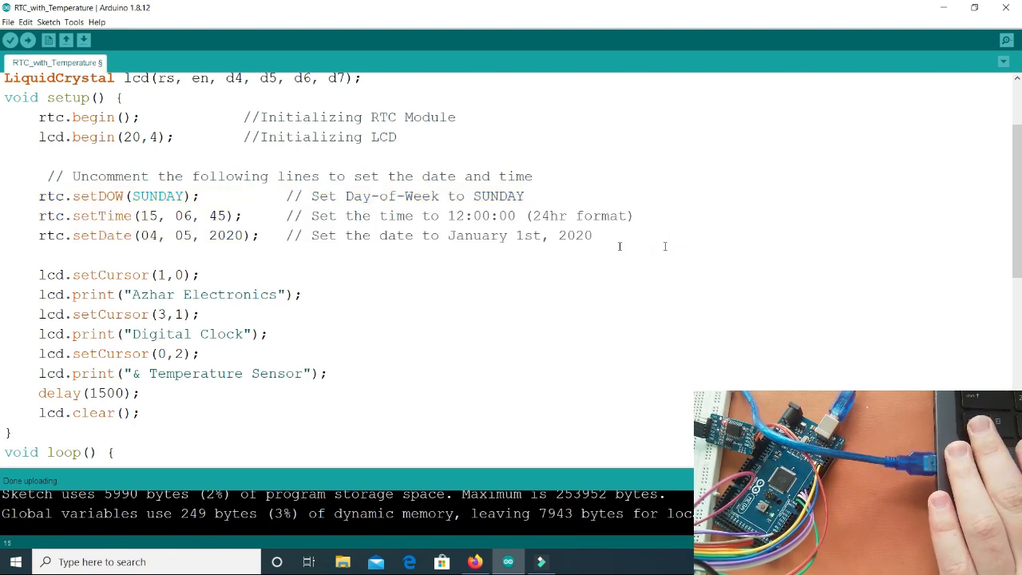
pyautogui.moveTo(38, 196); pyautogui.dragTo(597, 238)
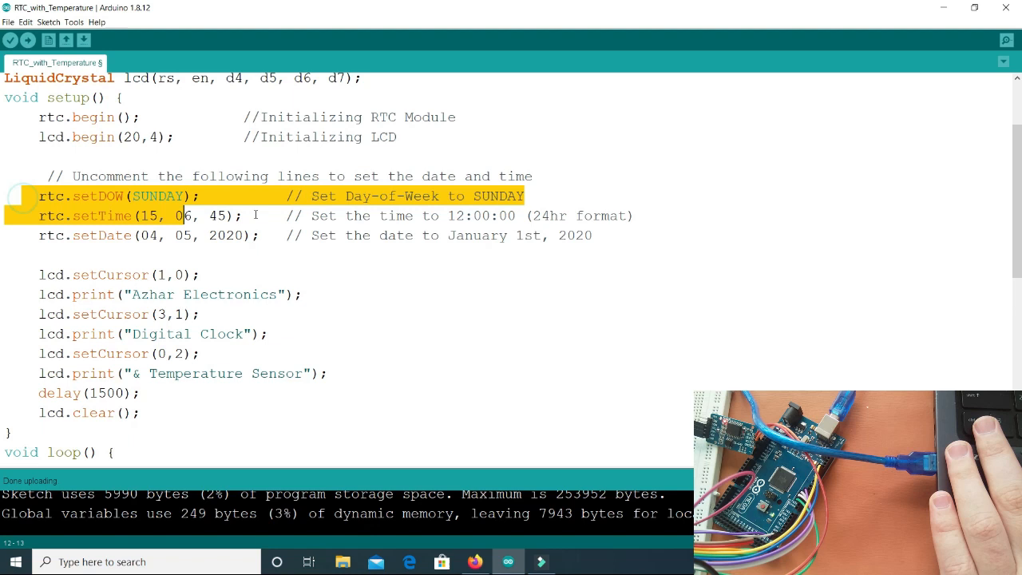
pyautogui.hotkey('ctrl', '/')
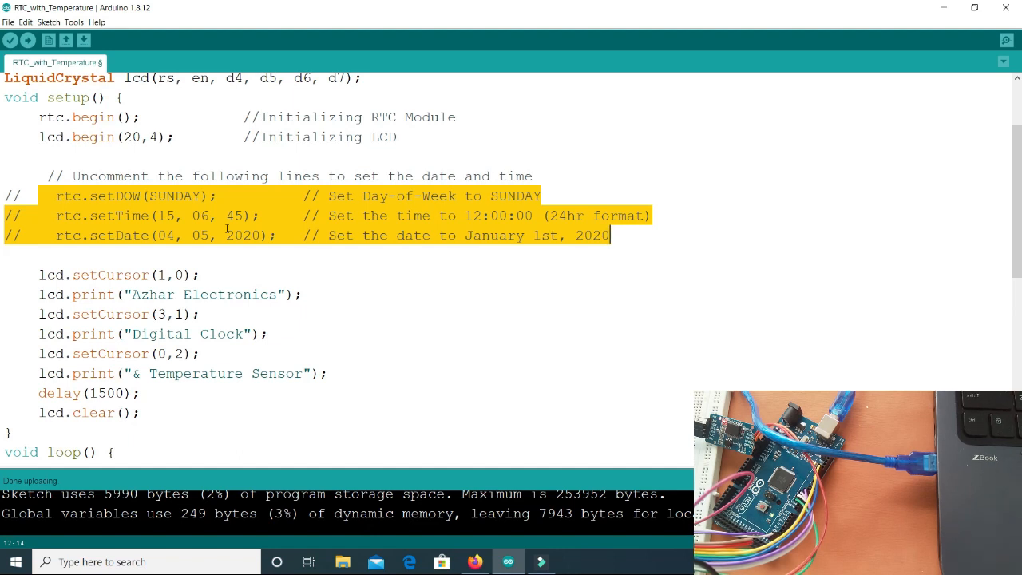
# - Upload the sketch with the date and time lines commented out
pyautogui.click(28, 40)
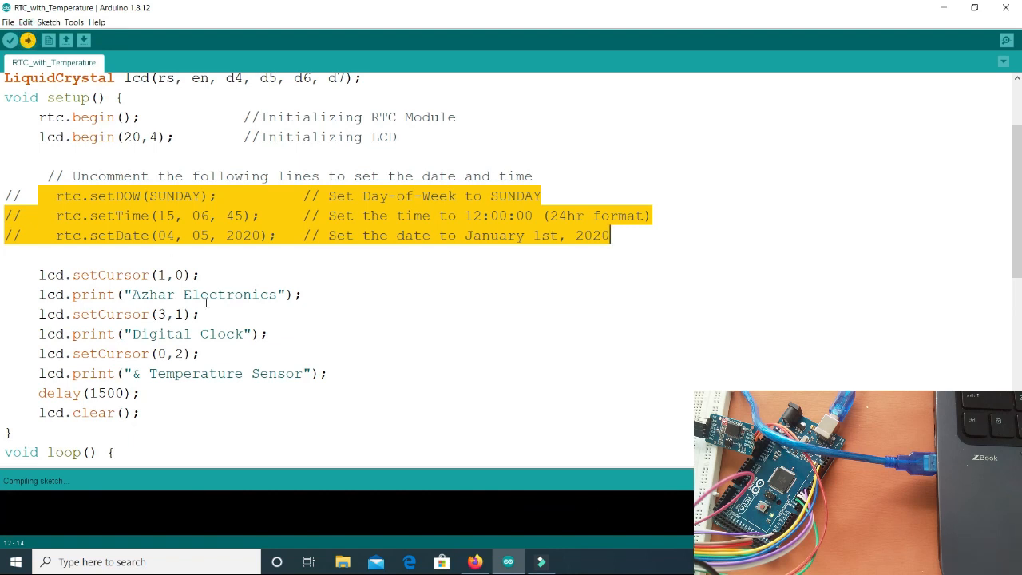